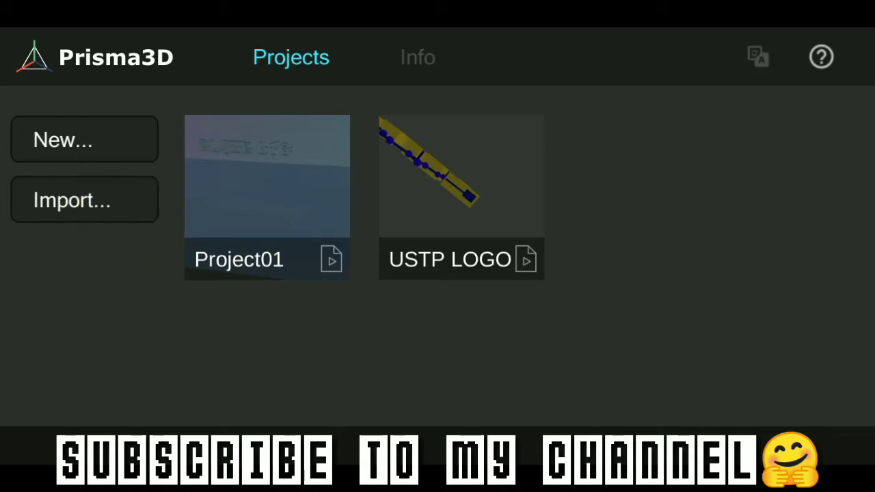
# Open a project from the Projects list to get an empty Modeling scene.
pyautogui.click(461, 177)
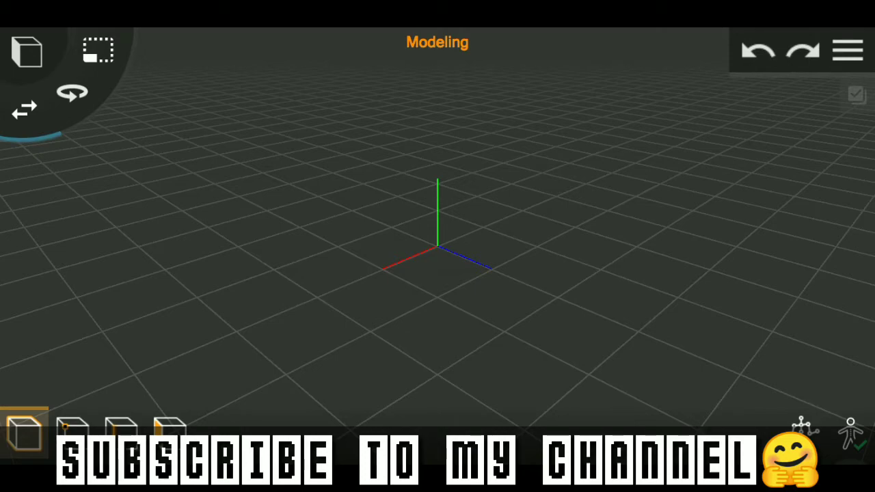
# Orbit the empty grid to a lower angle and bring up the new-object types.
pyautogui.moveTo(781, 333)
pyautogui.mouseDown()
pyautogui.moveTo(650, 410)
pyautogui.moveTo(500, 313)
pyautogui.mouseUp()
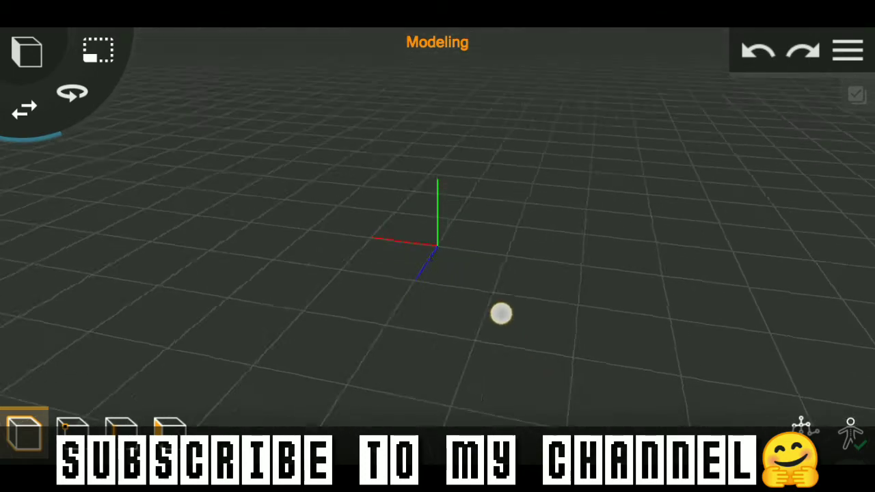
pyautogui.moveTo(568, 409)
pyautogui.mouseDown()
pyautogui.moveTo(773, 262)
pyautogui.moveTo(563, 383)
pyautogui.moveTo(609, 354)
pyautogui.moveTo(599, 335)
pyautogui.moveTo(617, 299)
pyautogui.moveTo(685, 280)
pyautogui.moveTo(713, 305)
pyautogui.mouseUp()
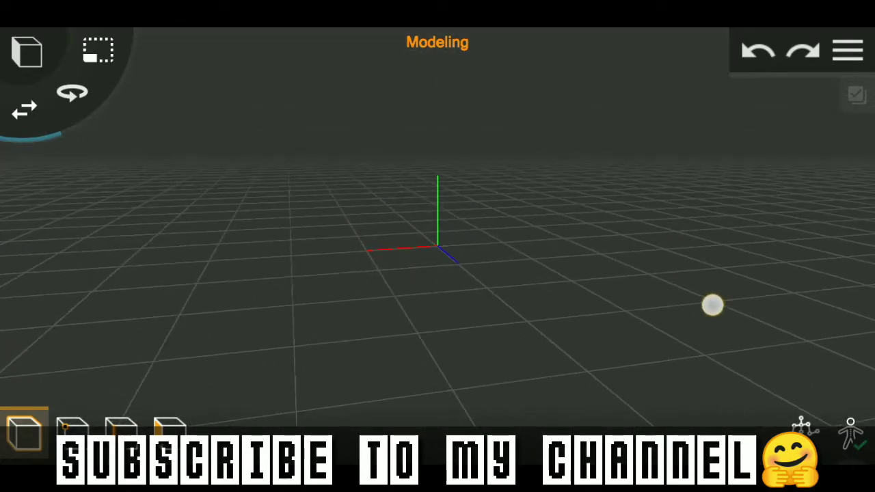
pyautogui.click(22, 53)
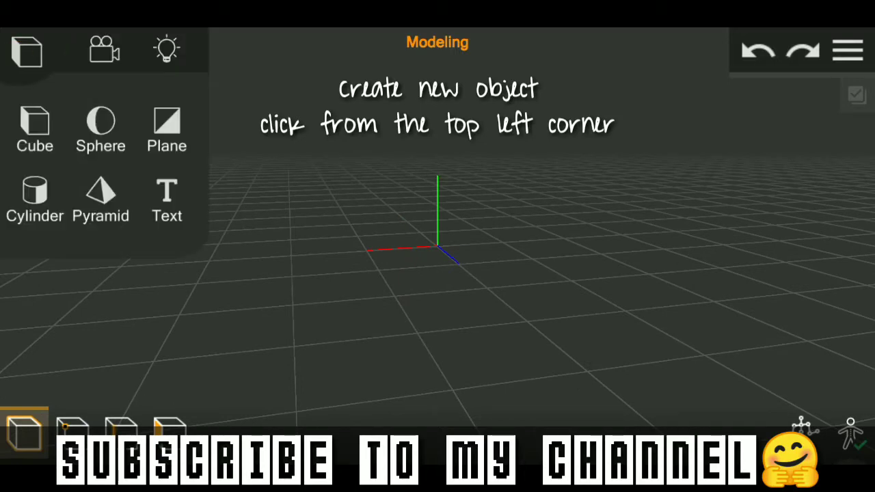
# Add a Plane to the scene.
pyautogui.click(167, 130)
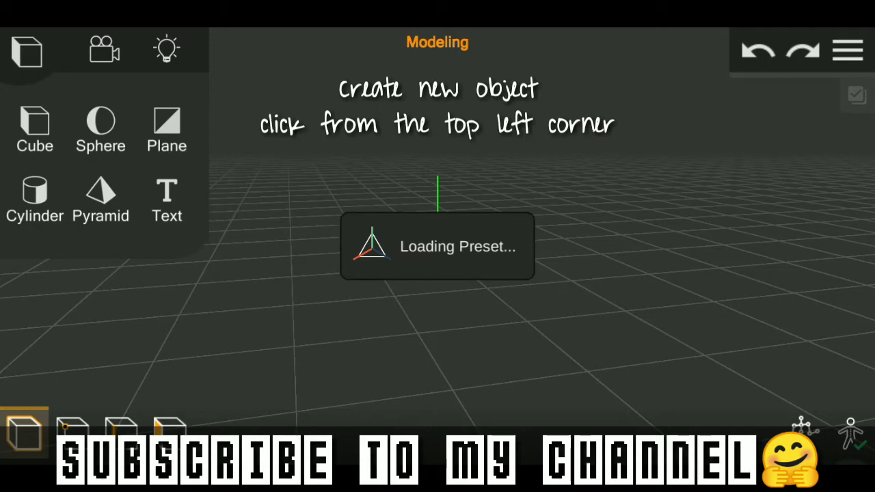
pyautogui.moveTo(772, 345); pyautogui.dragTo(680, 327)
pyautogui.moveTo(46, 263); pyautogui.dragTo(46, 171)
pyautogui.moveTo(46, 342); pyautogui.dragTo(46, 265)
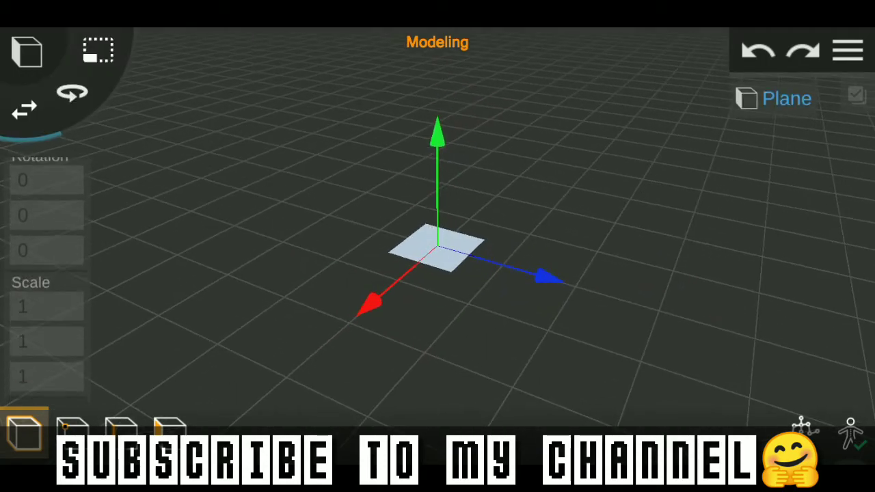
# Scale the plane to 10, 1, 10 so it becomes a wide flat floor.
pyautogui.click(46, 311)
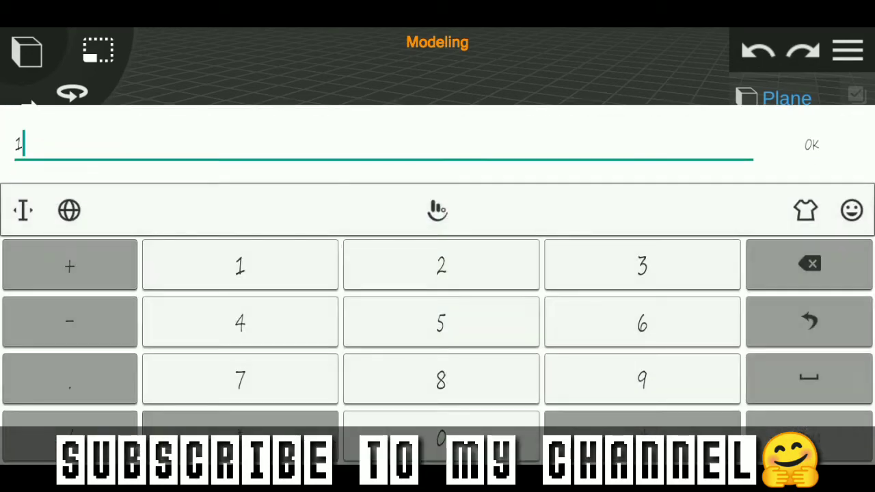
pyautogui.click(811, 144)
pyautogui.click(46, 342)
pyautogui.write('0')
pyautogui.click(811, 144)
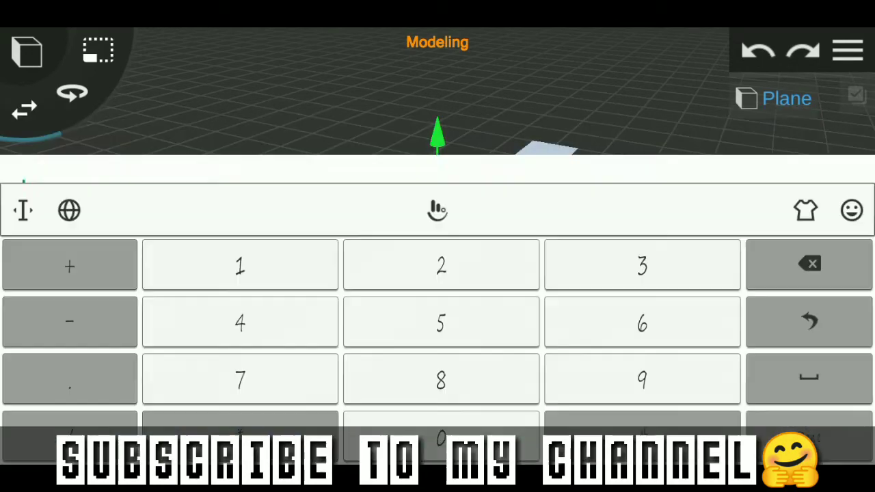
pyautogui.click(46, 380)
pyautogui.write('10')
pyautogui.click(812, 144)
pyautogui.click(46, 345)
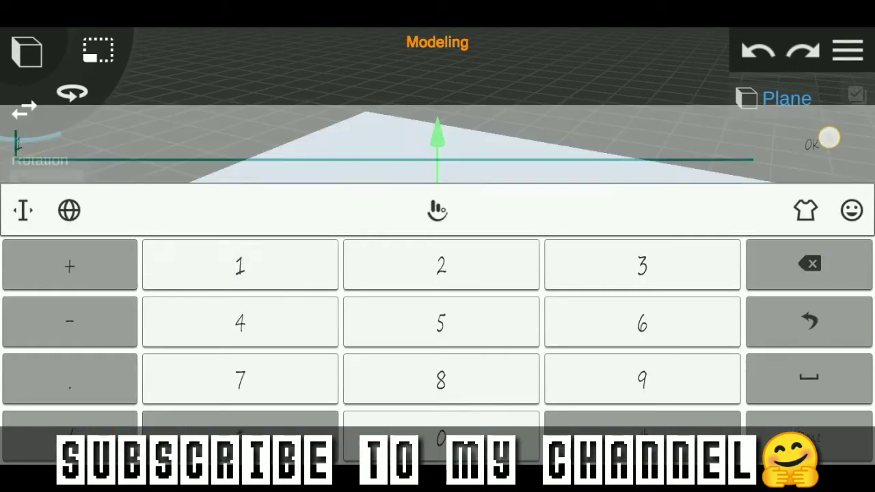
pyautogui.write('1')
pyautogui.click(812, 144)
pyautogui.moveTo(663, 328); pyautogui.dragTo(621, 400)
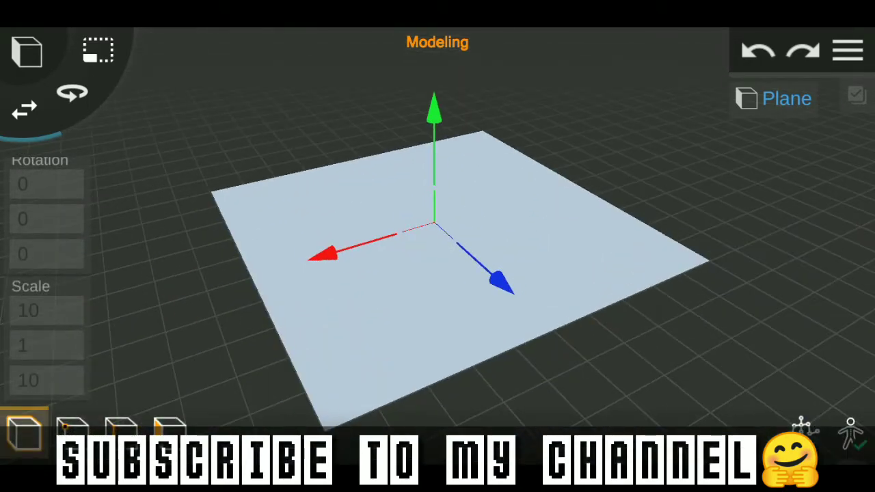
pyautogui.moveTo(240, 354); pyautogui.dragTo(275, 353)
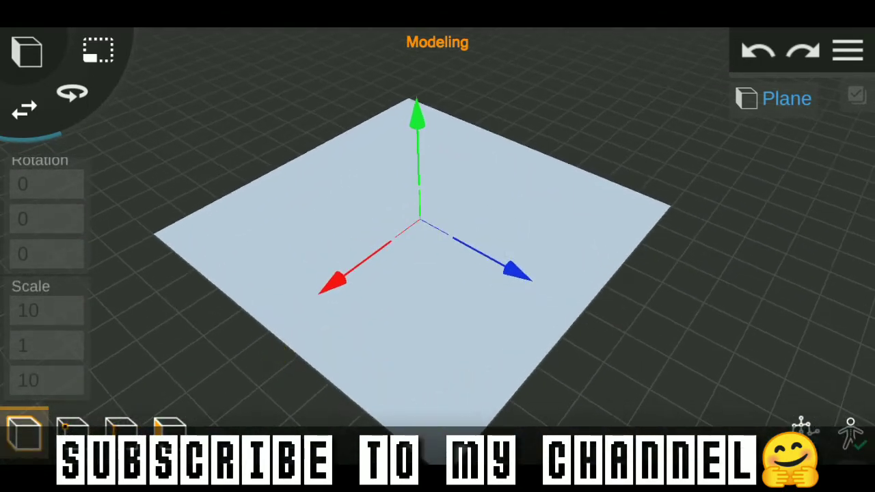
# Save the scaled plane as a Plane preset among the new object types.
pyautogui.moveTo(770, 102); pyautogui.dragTo(706, 180)
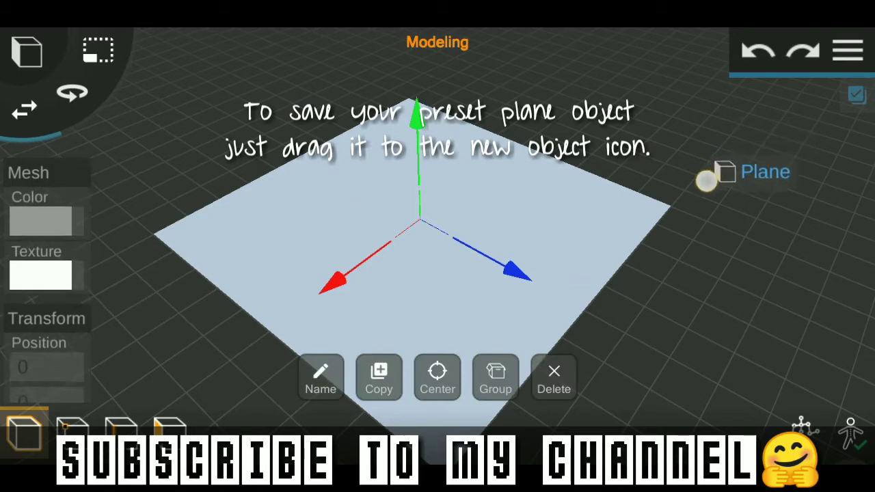
pyautogui.moveTo(591, 246)
pyautogui.mouseDown()
pyautogui.moveTo(503, 276)
pyautogui.moveTo(299, 221)
pyautogui.moveTo(198, 162)
pyautogui.mouseUp()
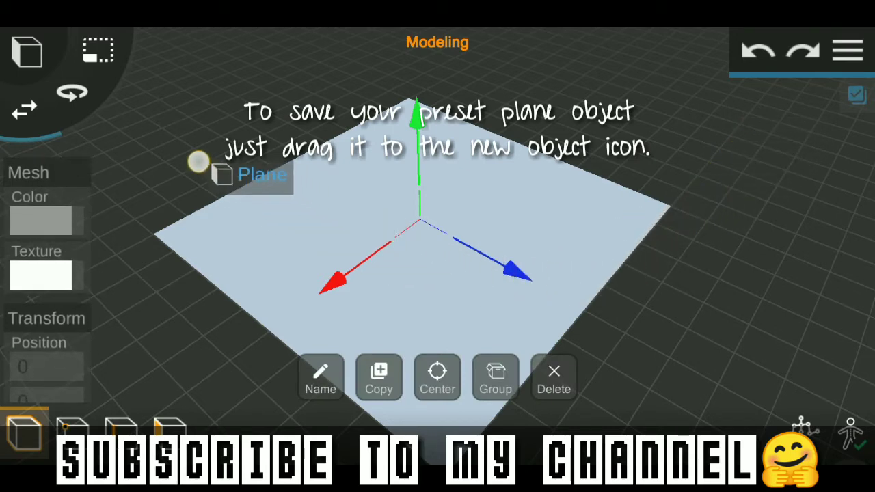
pyautogui.moveTo(94, 106); pyautogui.dragTo(28, 54)
pyautogui.click(28, 52)
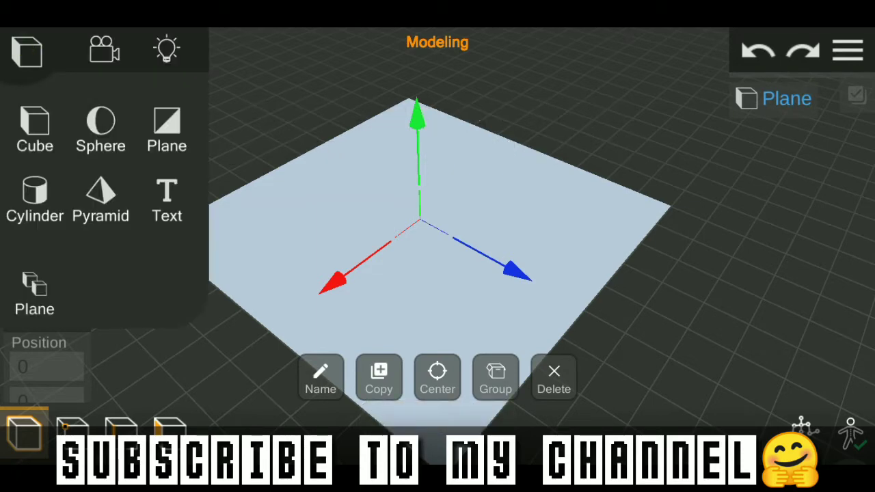
# Delete the original plane and add a fresh one from the saved Plane preset.
pyautogui.click(568, 318)
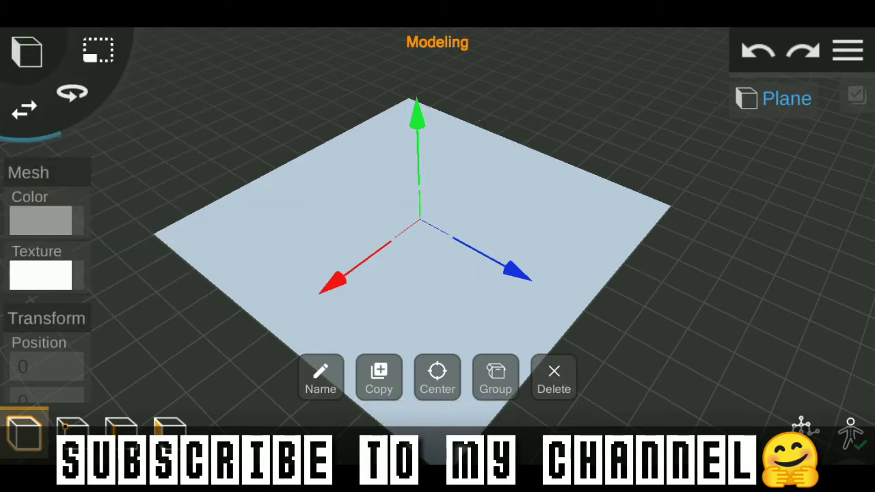
pyautogui.click(550, 373)
pyautogui.click(28, 52)
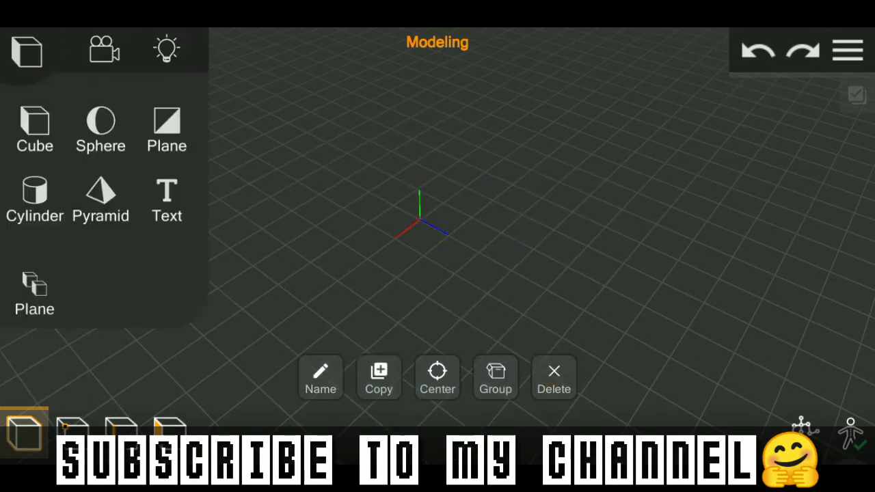
pyautogui.click(34, 290)
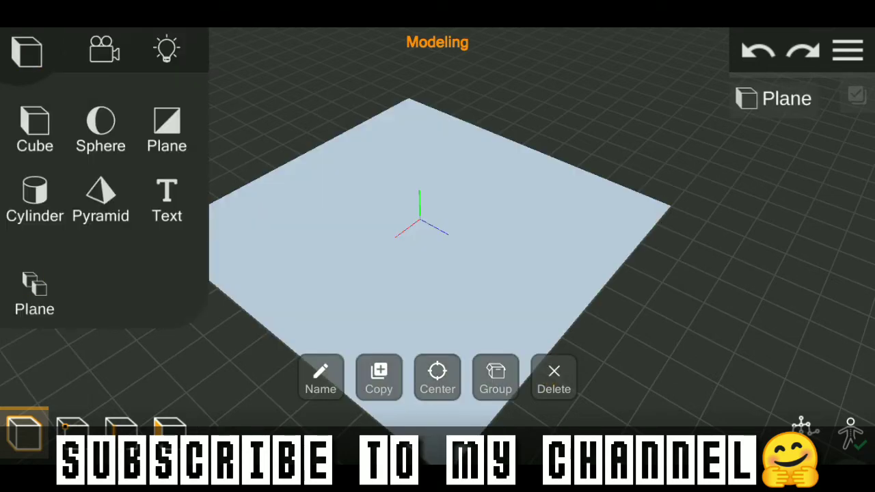
# Orbit and zoom in close over the wide plane, then reopen the new-object list.
pyautogui.click(27, 52)
pyautogui.moveTo(786, 273)
pyautogui.mouseDown()
pyautogui.moveTo(766, 262)
pyautogui.moveTo(787, 221)
pyautogui.moveTo(725, 289)
pyautogui.moveTo(697, 301)
pyautogui.mouseUp()
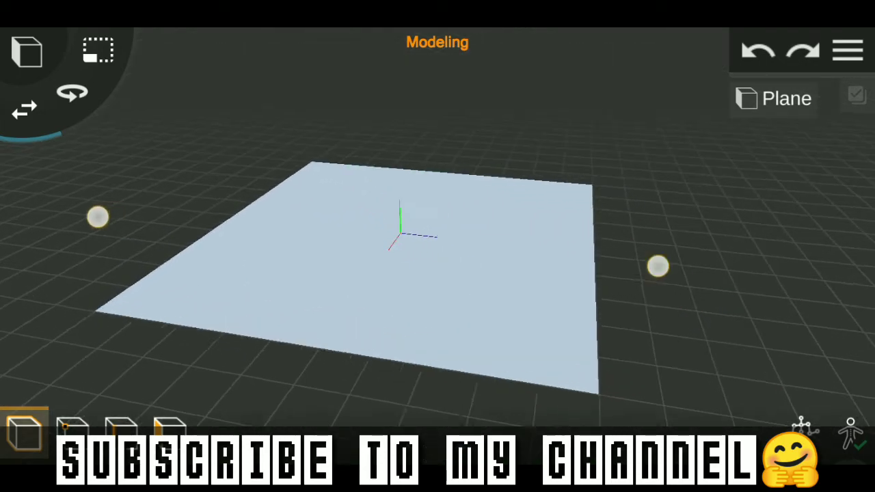
pyautogui.scroll(5, 377, 241)
pyautogui.moveTo(345, 203); pyautogui.dragTo(332, 144)
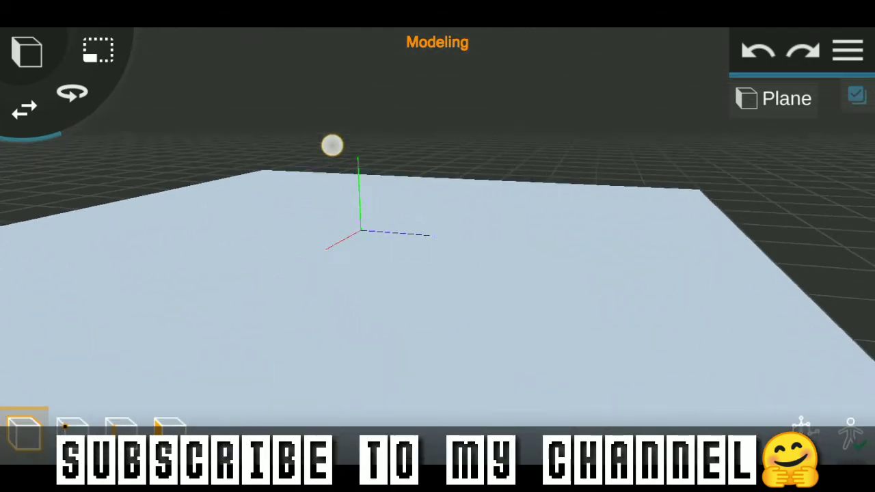
pyautogui.scroll(-5, 432, 267)
pyautogui.moveTo(686, 285); pyautogui.dragTo(663, 339)
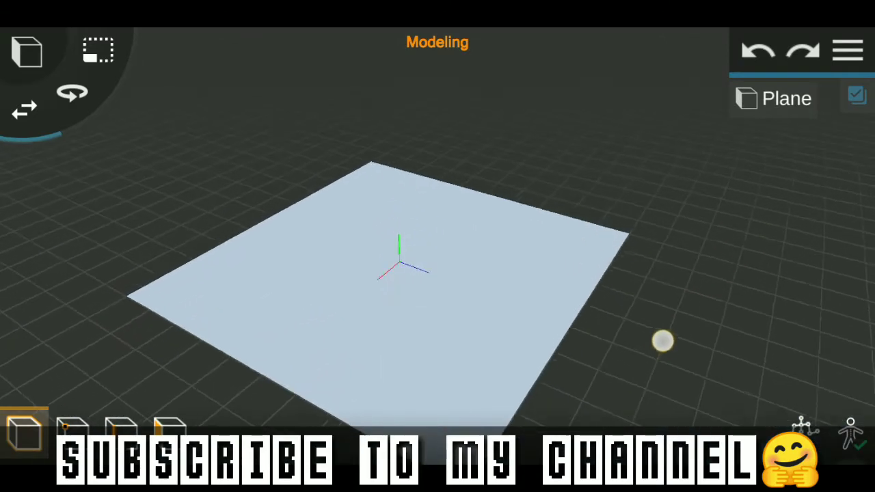
pyautogui.scroll(5, 406, 289)
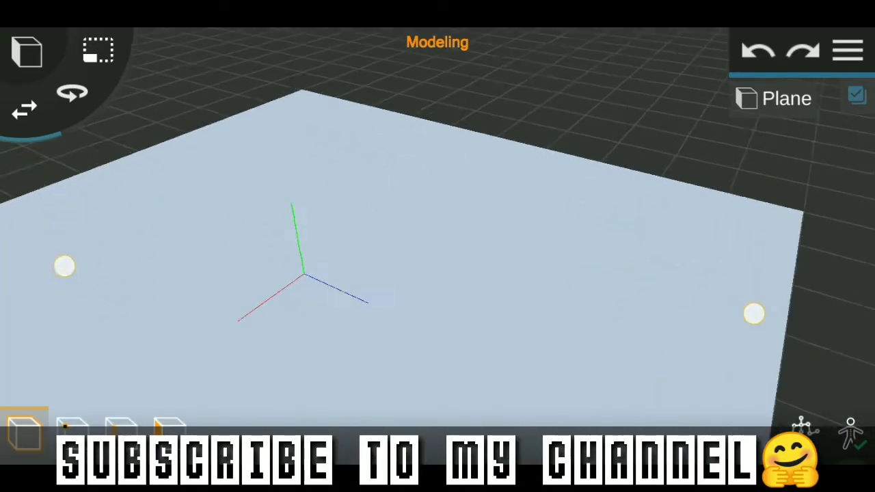
pyautogui.moveTo(225, 205); pyautogui.dragTo(217, 256)
pyautogui.click(20, 55)
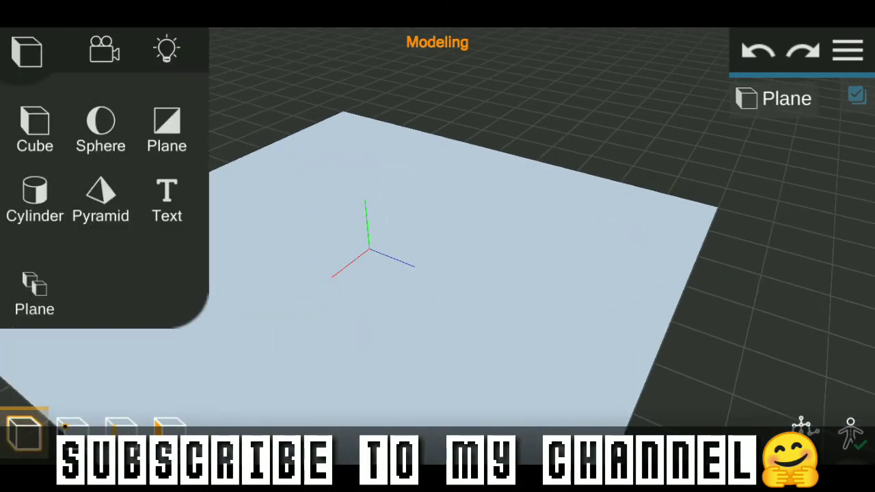
# Add a 3D Text object and move it left along the X axis.
pyautogui.click(160, 198)
pyautogui.moveTo(722, 336)
pyautogui.mouseDown()
pyautogui.moveTo(656, 359)
pyautogui.moveTo(711, 303)
pyautogui.mouseUp()
pyautogui.moveTo(474, 312); pyautogui.dragTo(264, 376)
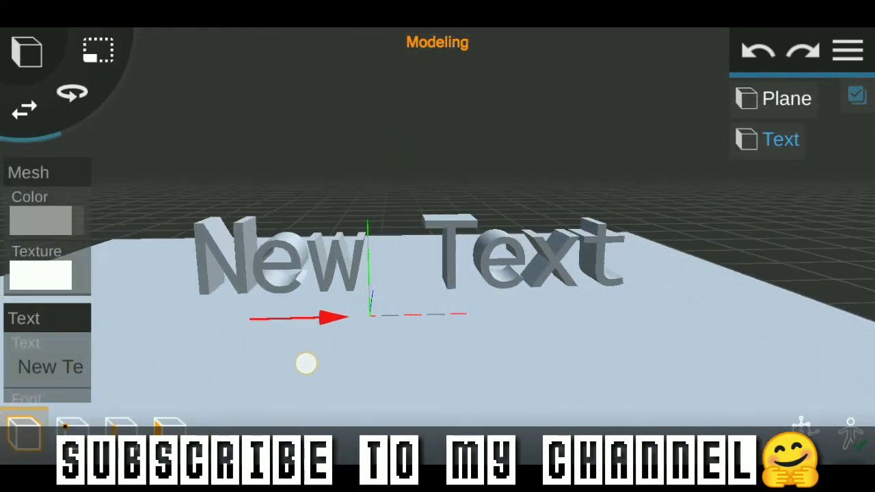
pyautogui.moveTo(691, 325)
pyautogui.mouseDown()
pyautogui.moveTo(687, 297)
pyautogui.moveTo(669, 289)
pyautogui.moveTo(583, 346)
pyautogui.moveTo(615, 294)
pyautogui.mouseUp()
# Change the text from 'New Text' to 'Blaze' and move it right toward the plane's middle.
pyautogui.moveTo(30, 301); pyautogui.dragTo(30, 172)
pyautogui.click(50, 238)
pyautogui.press('BackSpace')
pyautogui.press('BackSpace')
pyautogui.press('BackSpace')
pyautogui.press('BackSpace')
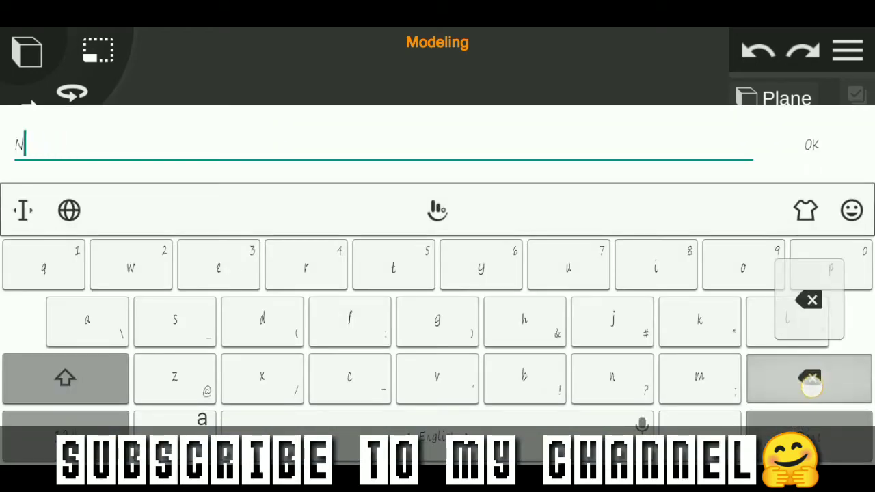
pyautogui.press('BackSpace')
pyautogui.write('laze')
pyautogui.click(811, 145)
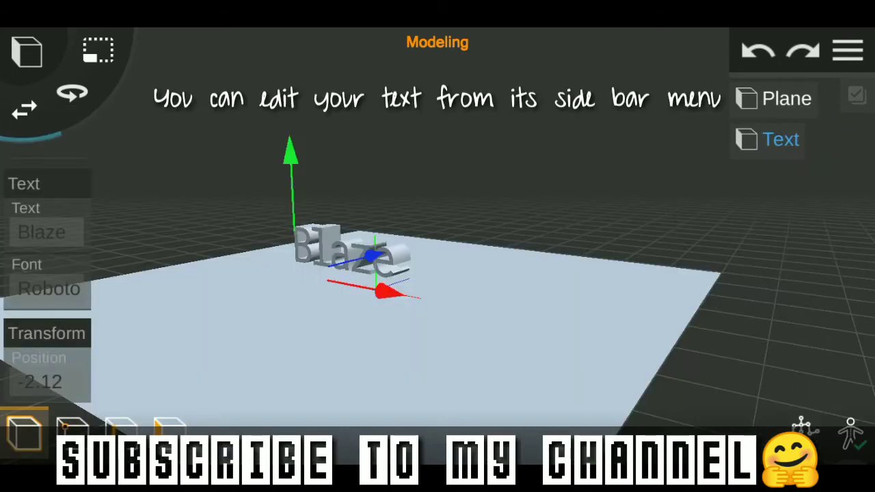
pyautogui.moveTo(401, 280); pyautogui.dragTo(472, 318)
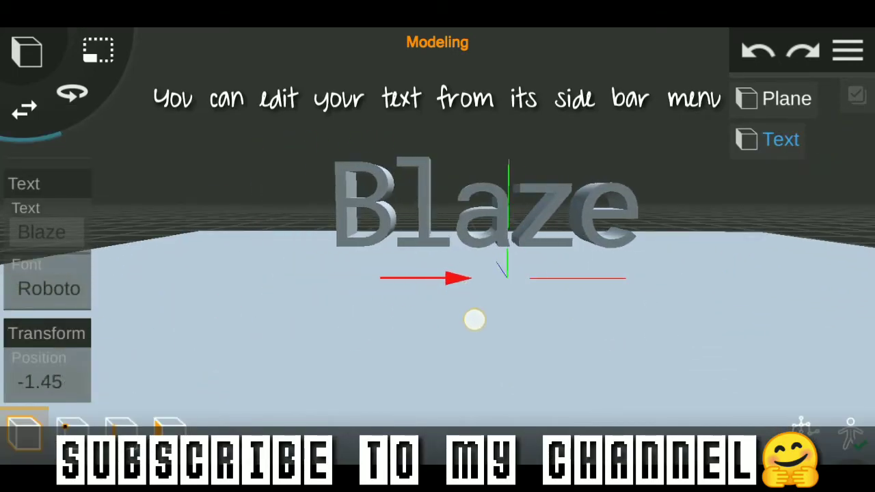
pyautogui.click(438, 355)
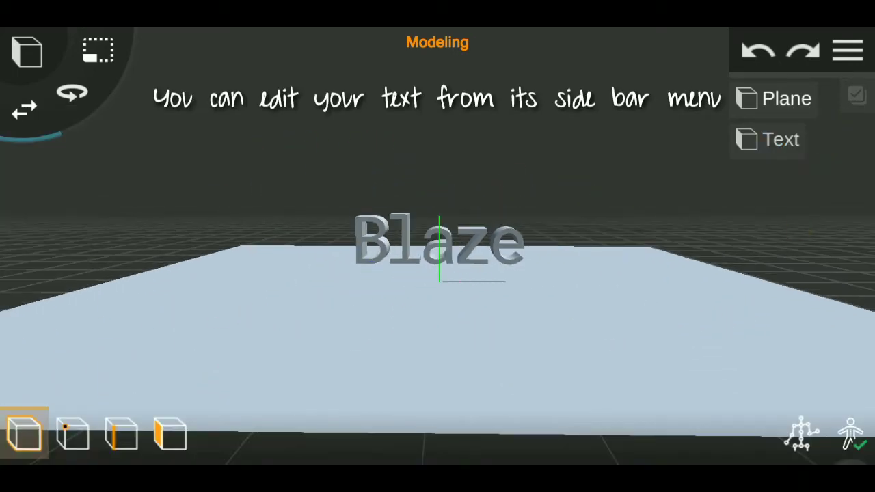
# Select the Blaze text and open its Font list to choose a bolder font.
pyautogui.click(786, 98)
pyautogui.moveTo(32, 383)
pyautogui.mouseDown()
pyautogui.moveTo(32, 344)
pyautogui.moveTo(57, 389)
pyautogui.moveTo(48, 287)
pyautogui.mouseUp()
pyautogui.click(781, 139)
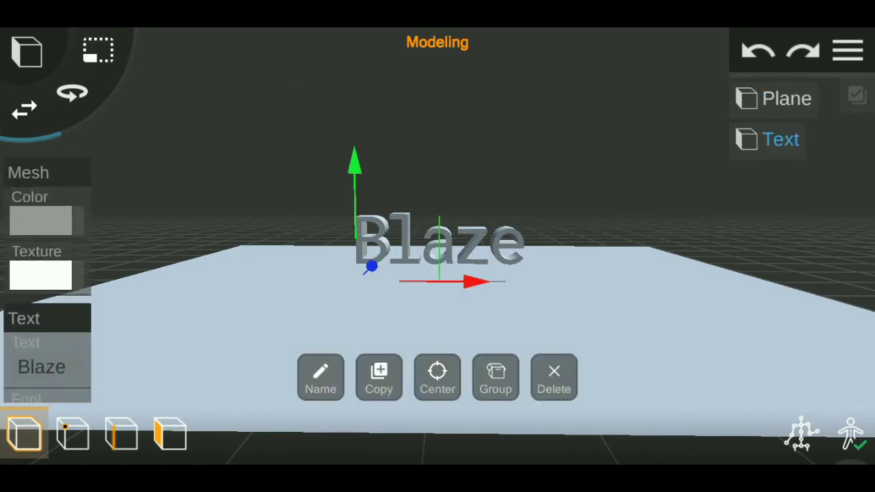
pyautogui.moveTo(48, 383); pyautogui.dragTo(48, 295)
pyautogui.click(48, 335)
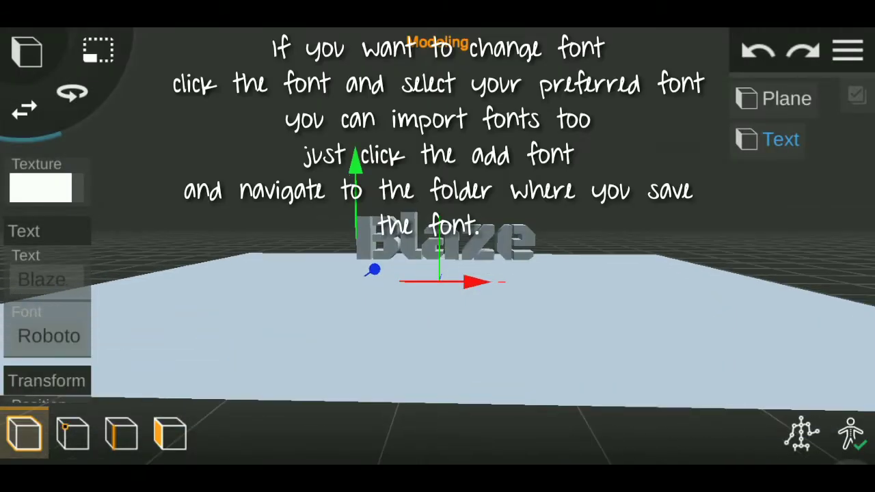
pyautogui.click(48, 336)
pyautogui.scroll(-3, 437, 226)
pyautogui.scroll(3, 438, 226)
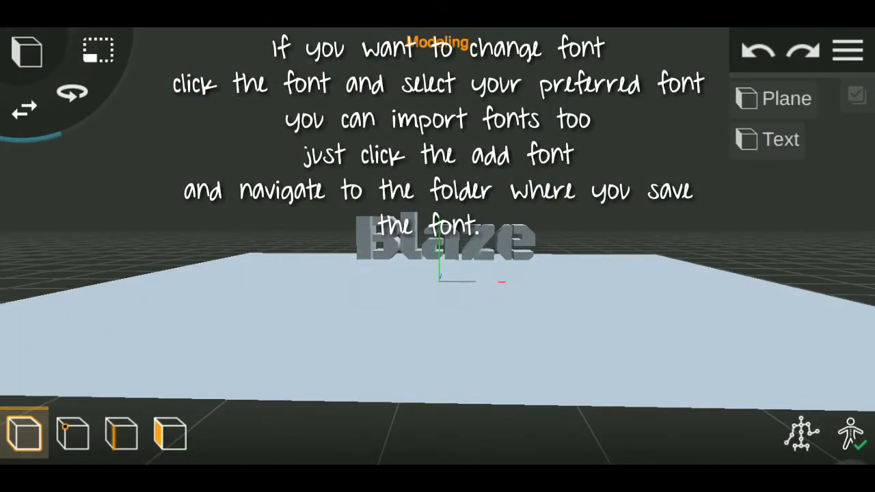
pyautogui.click(781, 139)
# Convert the Blaze text into an editable mesh and select it.
pyautogui.click(170, 434)
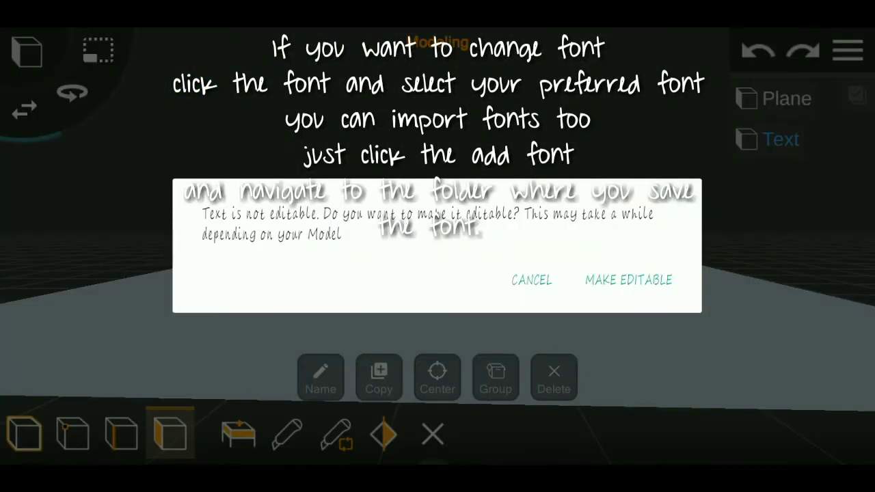
pyautogui.click(628, 280)
pyautogui.click(24, 434)
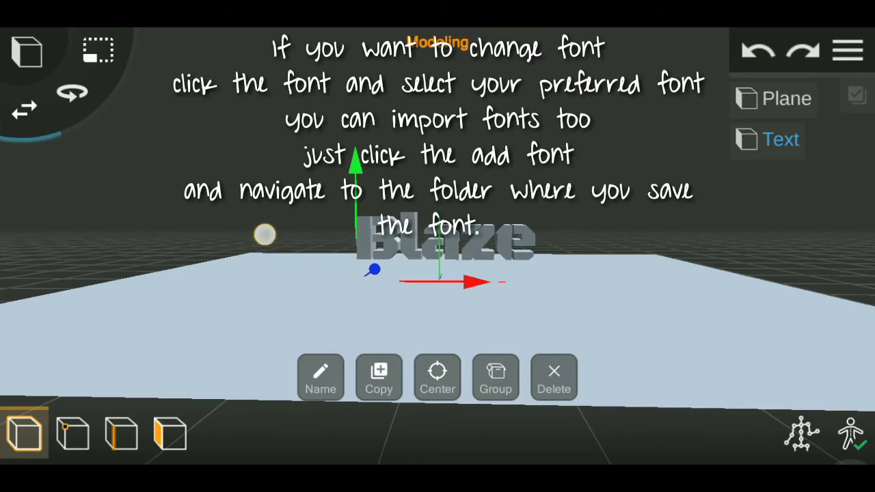
pyautogui.scroll(5, 449, 259)
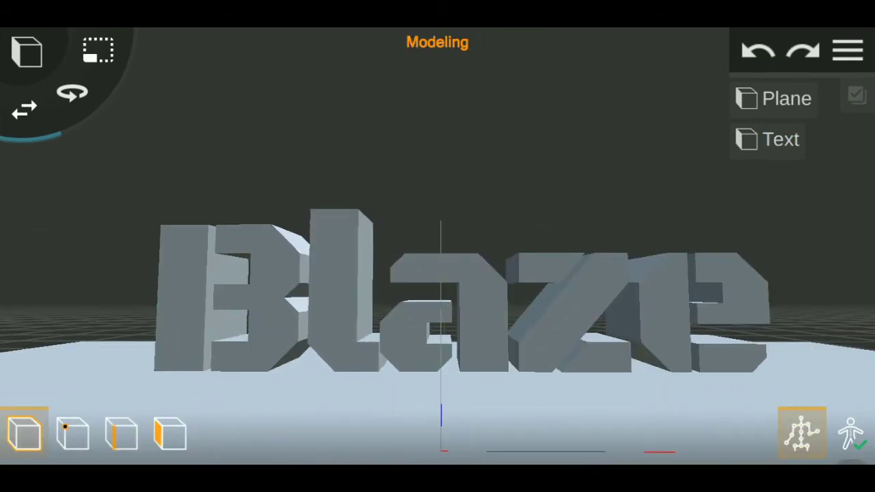
pyautogui.scroll(-3, 438, 294)
pyautogui.click(780, 140)
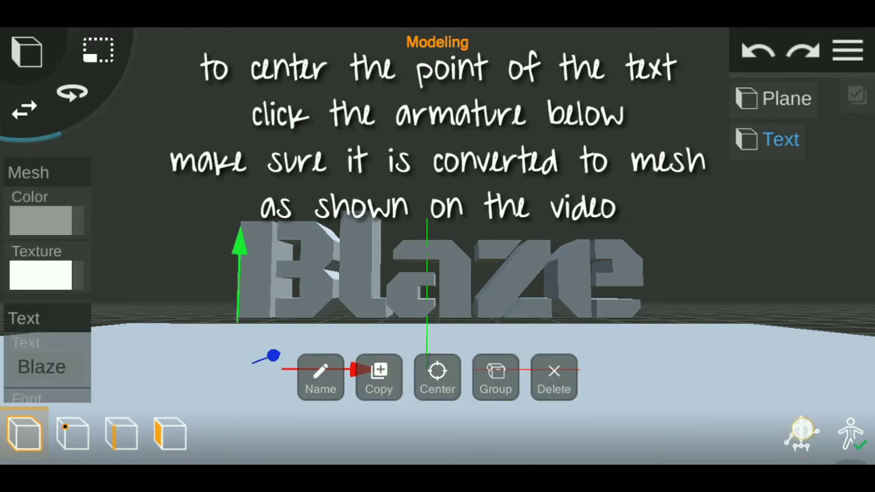
# Add a bone at the text's centre and skin it to the text.
pyautogui.click(451, 285)
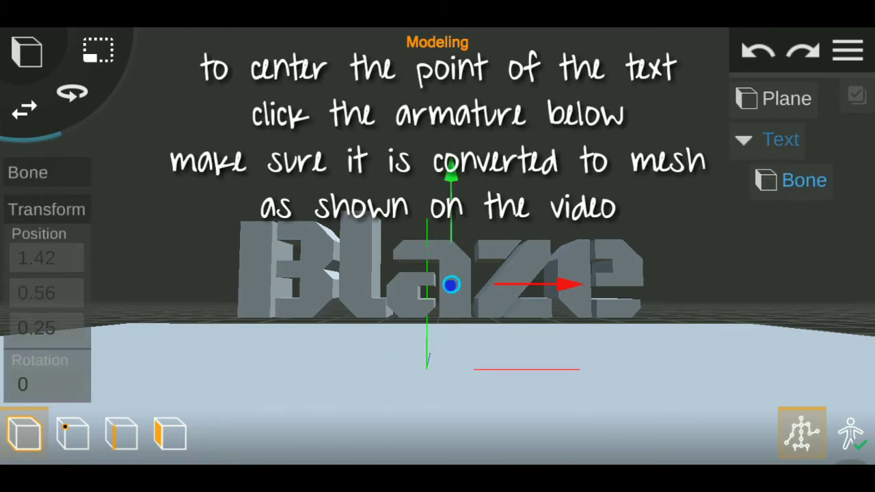
pyautogui.click(847, 432)
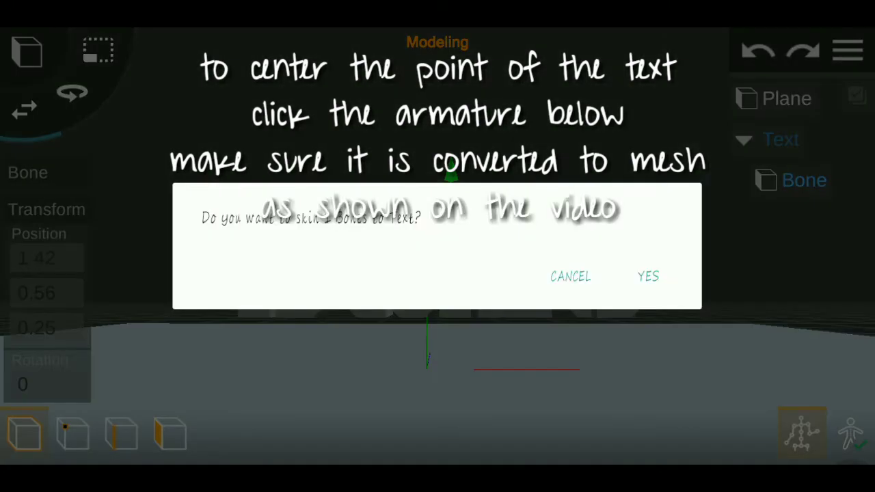
pyautogui.click(659, 271)
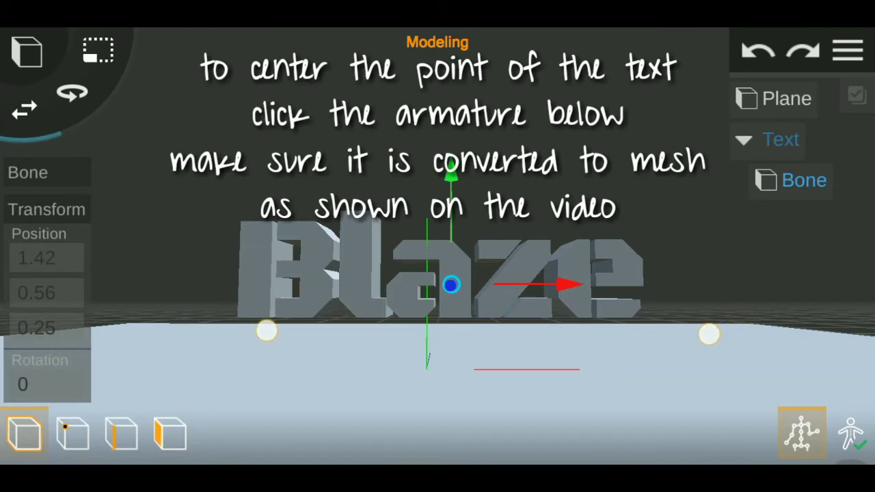
pyautogui.moveTo(701, 326)
pyautogui.mouseDown()
pyautogui.moveTo(705, 358)
pyautogui.moveTo(648, 404)
pyautogui.moveTo(524, 406)
pyautogui.moveTo(640, 392)
pyautogui.moveTo(791, 341)
pyautogui.mouseUp()
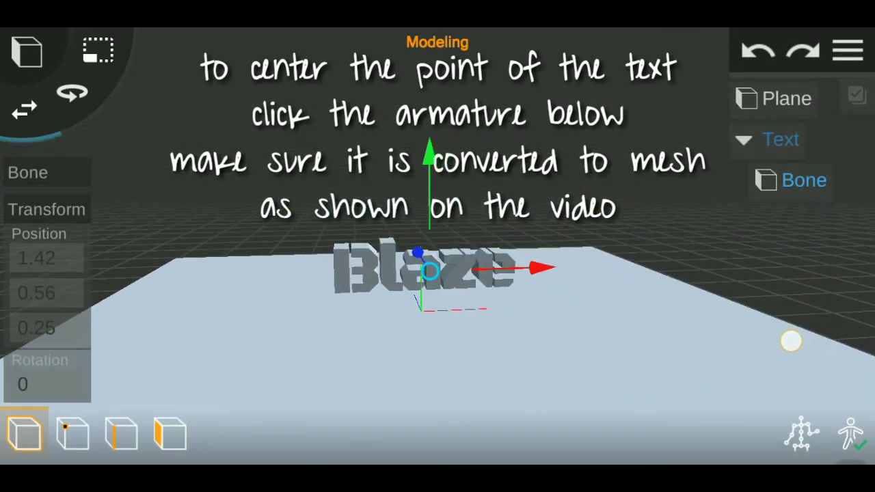
pyautogui.click(810, 186)
pyautogui.moveTo(540, 268)
pyautogui.mouseDown()
pyautogui.moveTo(620, 267)
pyautogui.moveTo(544, 314)
pyautogui.moveTo(595, 320)
pyautogui.moveTo(560, 322)
pyautogui.moveTo(524, 351)
pyautogui.moveTo(537, 352)
pyautogui.mouseUp()
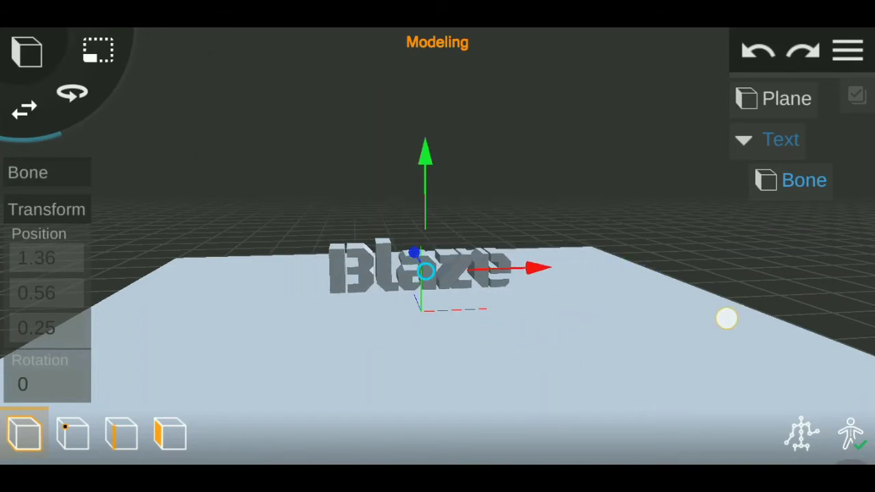
pyautogui.moveTo(727, 317)
pyautogui.mouseDown()
pyautogui.moveTo(679, 330)
pyautogui.moveTo(703, 299)
pyautogui.moveTo(711, 313)
pyautogui.mouseUp()
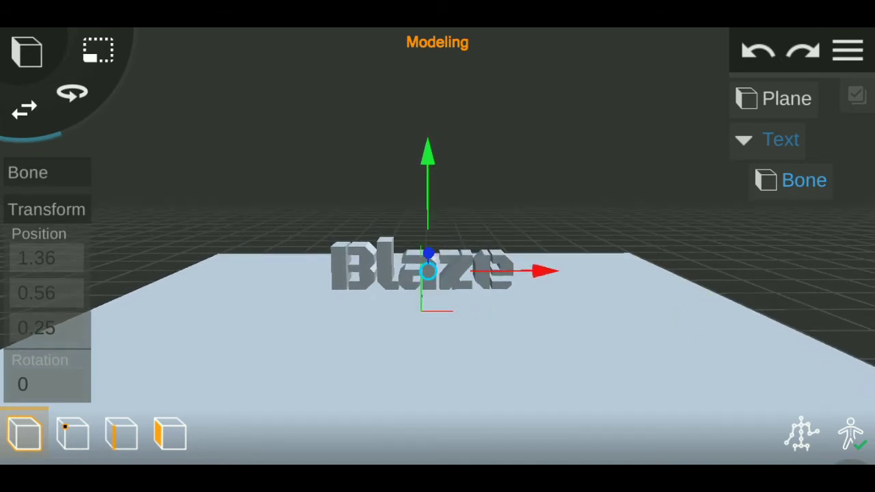
# In Animation mode, keyframe the text spinning around its Y axis at a later frame.
pyautogui.click(851, 434)
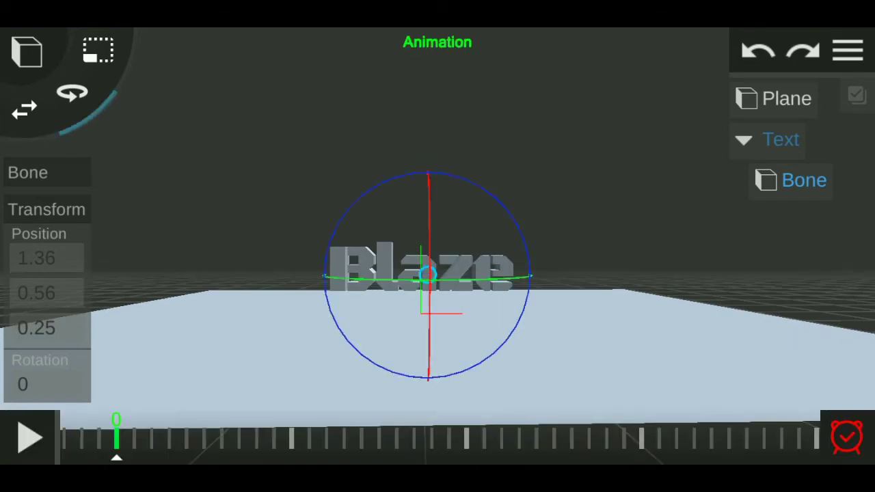
pyautogui.click(643, 437)
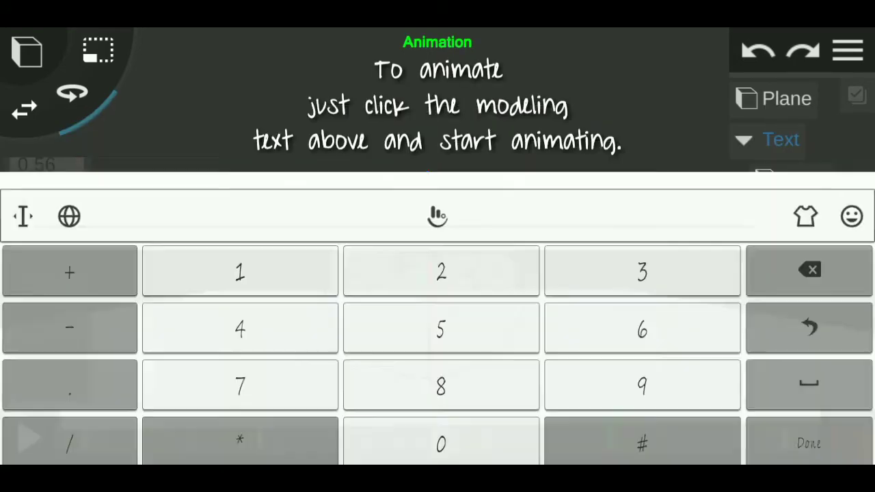
pyautogui.click(29, 437)
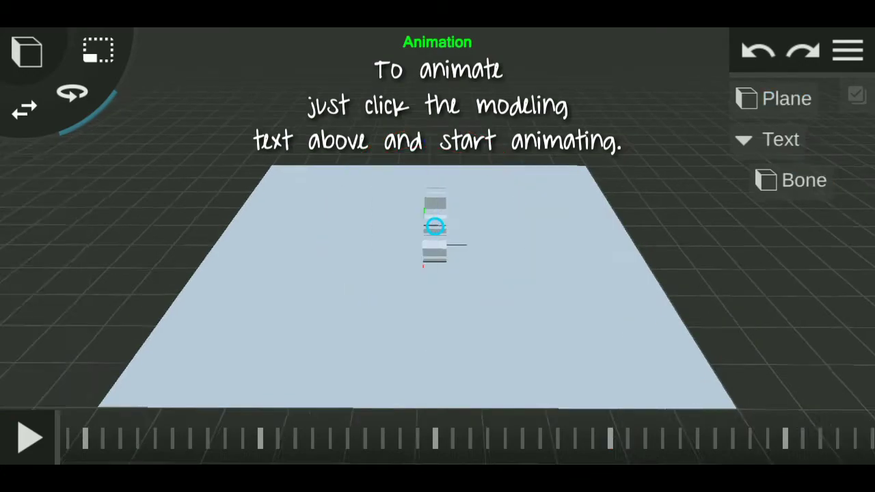
pyautogui.click(436, 41)
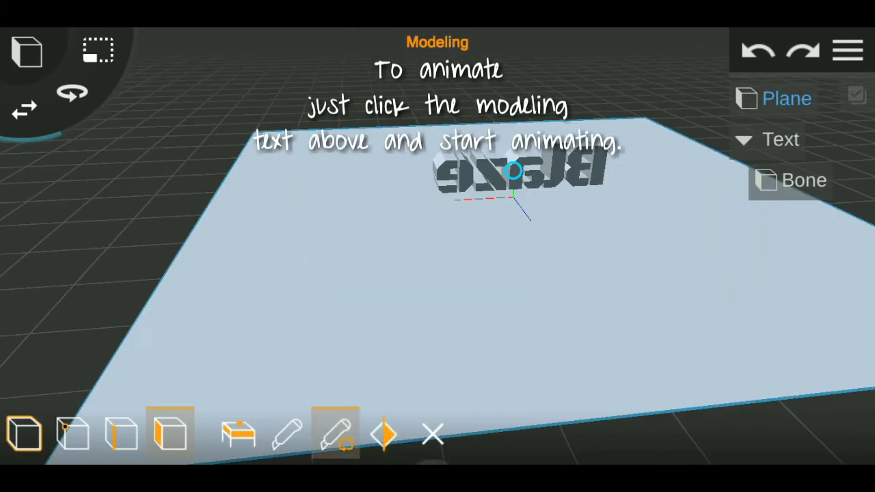
# Extrude the plane's edge upward into a backdrop wall and add a Light.
pyautogui.moveTo(437, 273)
pyautogui.mouseDown()
pyautogui.moveTo(787, 259)
pyautogui.moveTo(775, 379)
pyautogui.mouseUp()
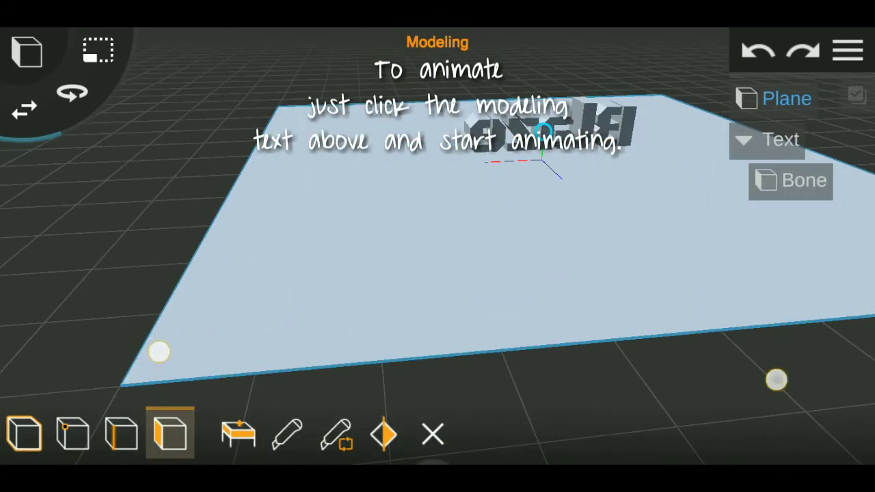
pyautogui.click(478, 239)
pyautogui.click(554, 328)
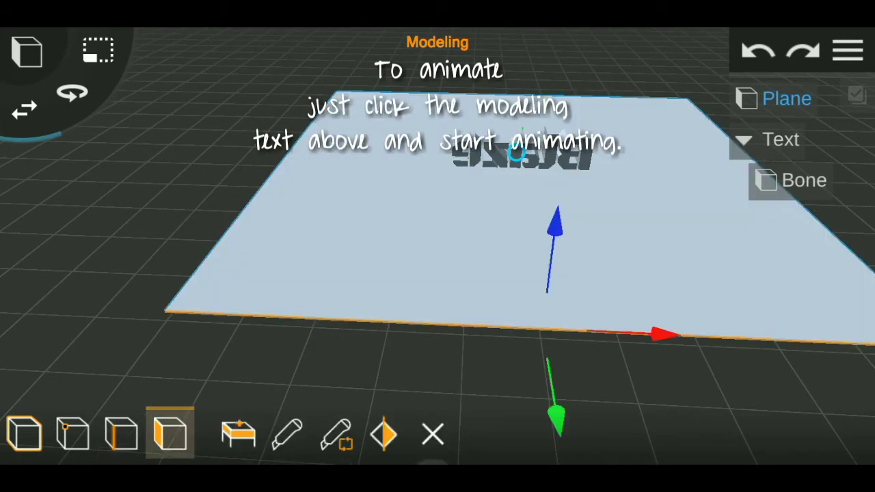
pyautogui.scroll(-3, 422, 328)
pyautogui.moveTo(670, 349); pyautogui.dragTo(711, 287)
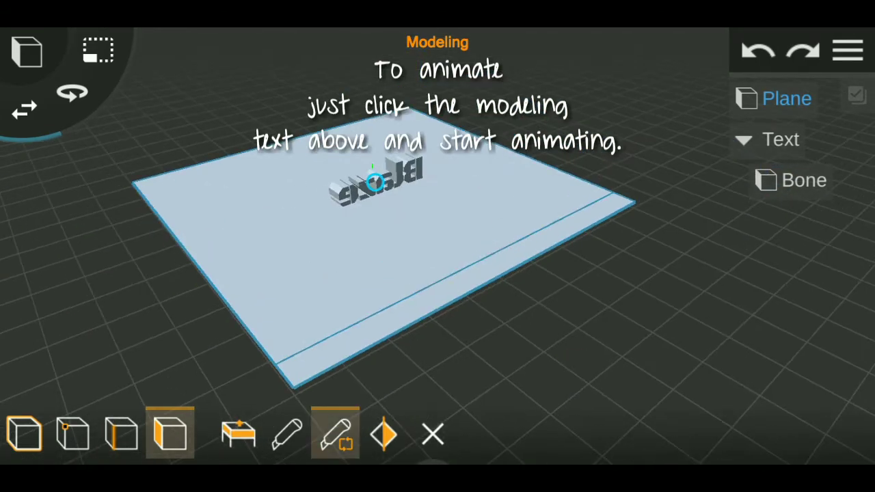
pyautogui.scroll(2, 437, 274)
pyautogui.moveTo(554, 222); pyautogui.dragTo(630, 181)
pyautogui.moveTo(615, 308); pyautogui.dragTo(478, 342)
pyautogui.moveTo(478, 205); pyautogui.dragTo(478, 103)
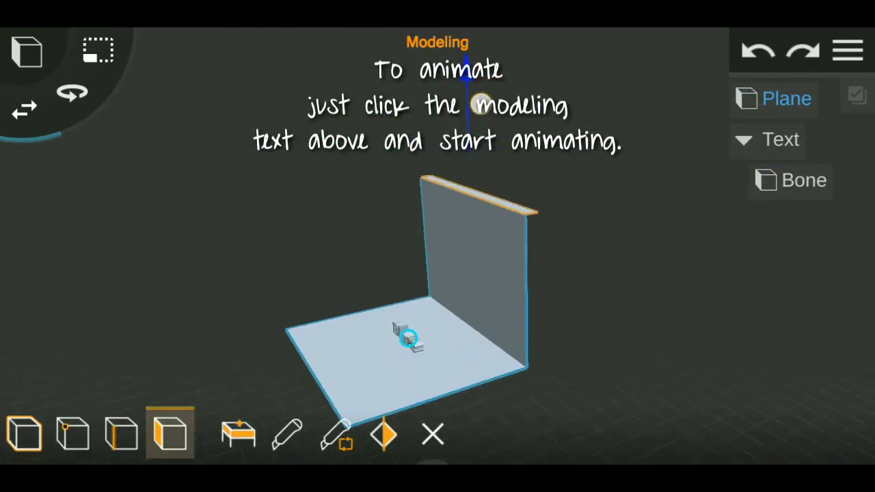
pyautogui.click(27, 51)
pyautogui.click(166, 50)
# Make the light a cyan Point light of intensity 5 beside the text.
pyautogui.click(47, 253)
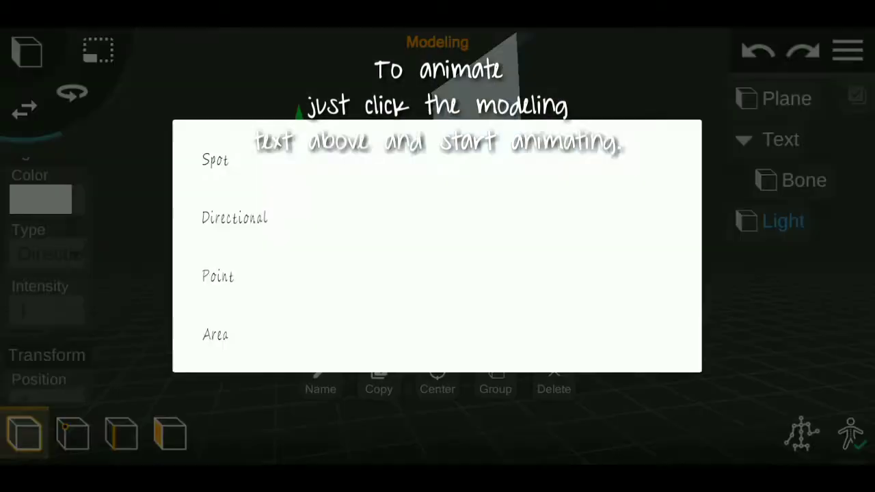
pyautogui.click(217, 275)
pyautogui.click(40, 199)
pyautogui.click(647, 328)
pyautogui.moveTo(540, 259); pyautogui.dragTo(664, 279)
# Keyframe the light at new positions around frames 30 and 120, then preview the animation.
pyautogui.click(437, 41)
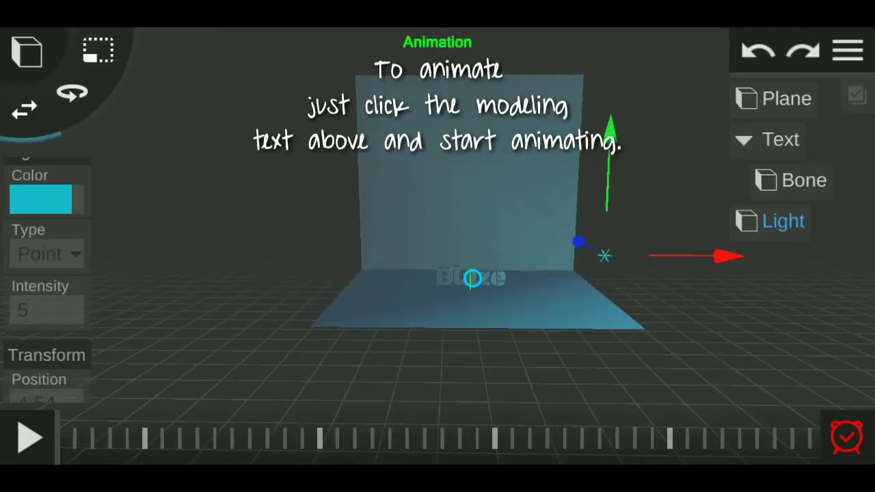
pyautogui.moveTo(519, 308); pyautogui.dragTo(437, 308)
pyautogui.moveTo(281, 437); pyautogui.dragTo(581, 437)
pyautogui.moveTo(437, 307); pyautogui.dragTo(601, 287)
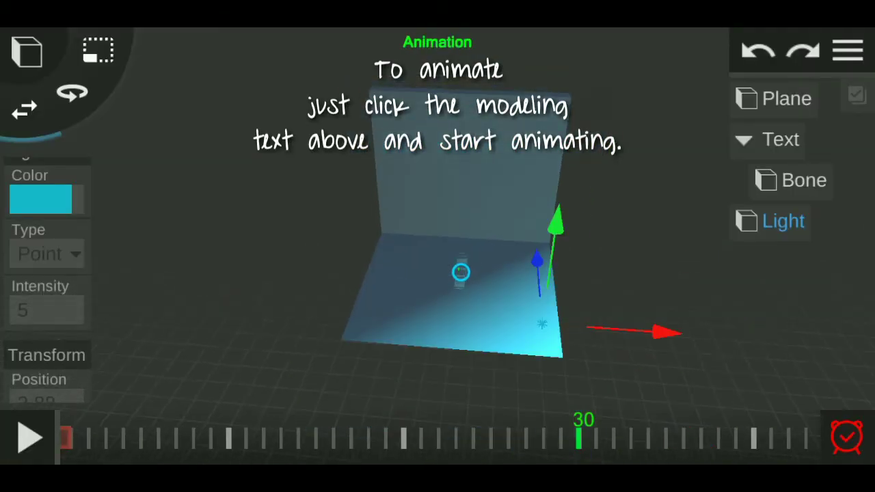
pyautogui.moveTo(582, 437); pyautogui.dragTo(488, 437)
pyautogui.moveTo(667, 212)
pyautogui.mouseDown()
pyautogui.moveTo(551, 438)
pyautogui.moveTo(693, 332)
pyautogui.mouseUp()
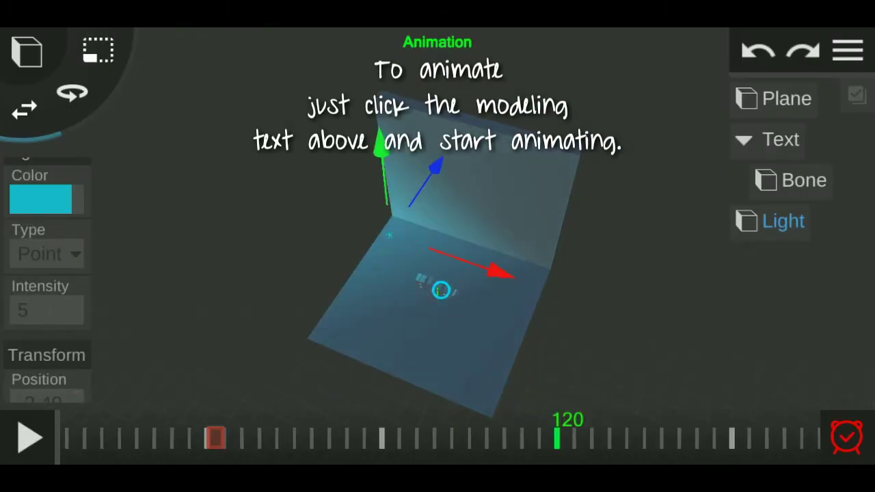
pyautogui.click(29, 438)
pyautogui.click(810, 224)
pyautogui.click(592, 381)
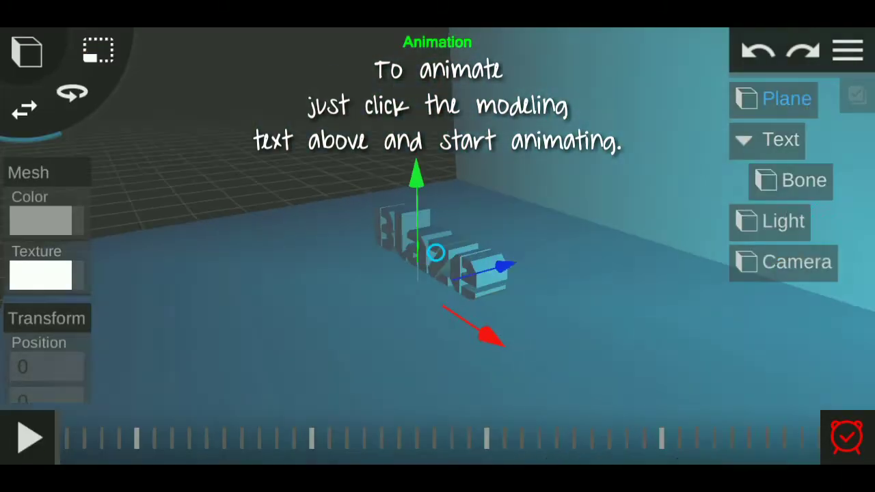
# Add a camera and set its field of view to 20.
pyautogui.click(422, 247)
pyautogui.moveTo(421, 247); pyautogui.dragTo(723, 389)
pyautogui.click(47, 220)
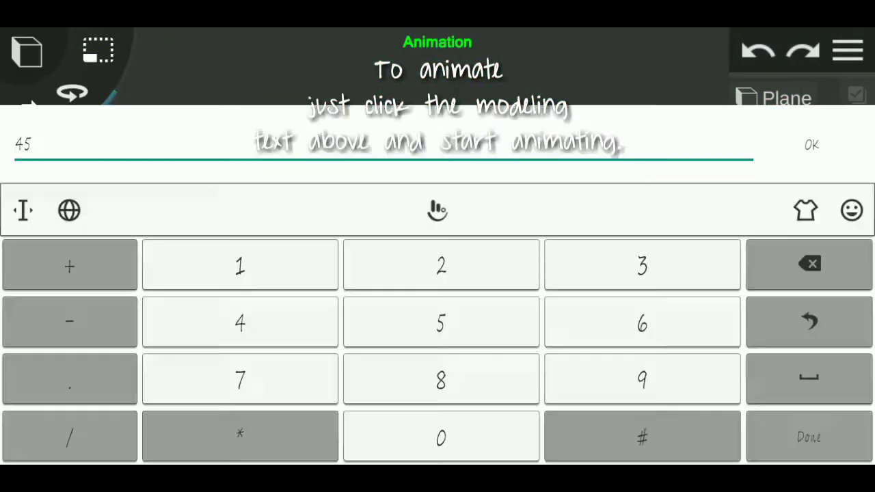
pyautogui.write('20')
pyautogui.press('Return')
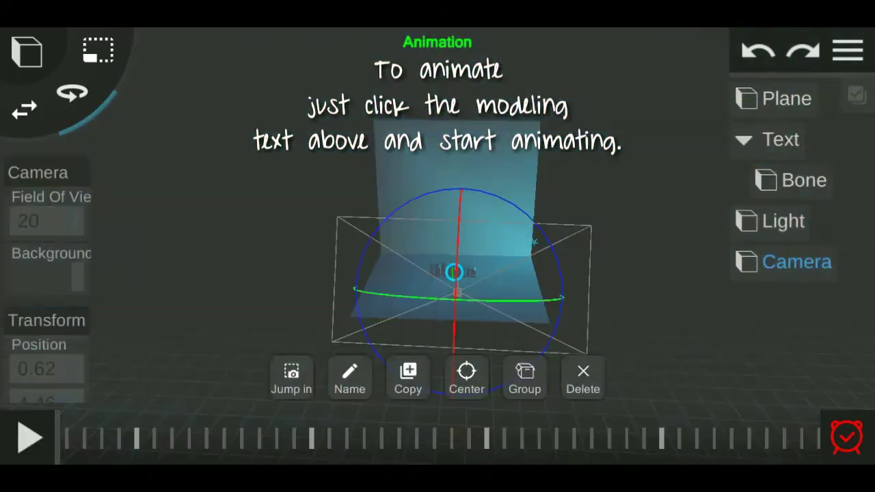
# Move and rotate the camera to new positions at frames 30, 60 and 90.
pyautogui.moveTo(662, 339); pyautogui.dragTo(168, 356)
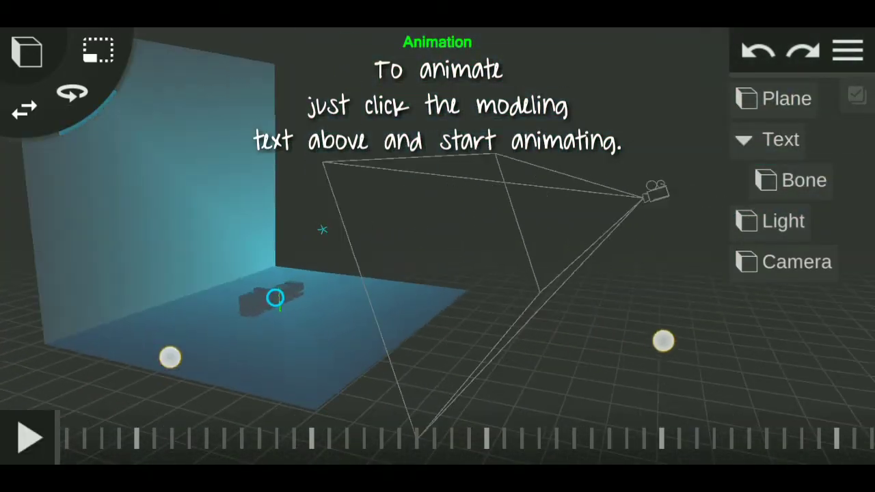
pyautogui.moveTo(478, 328); pyautogui.dragTo(588, 321)
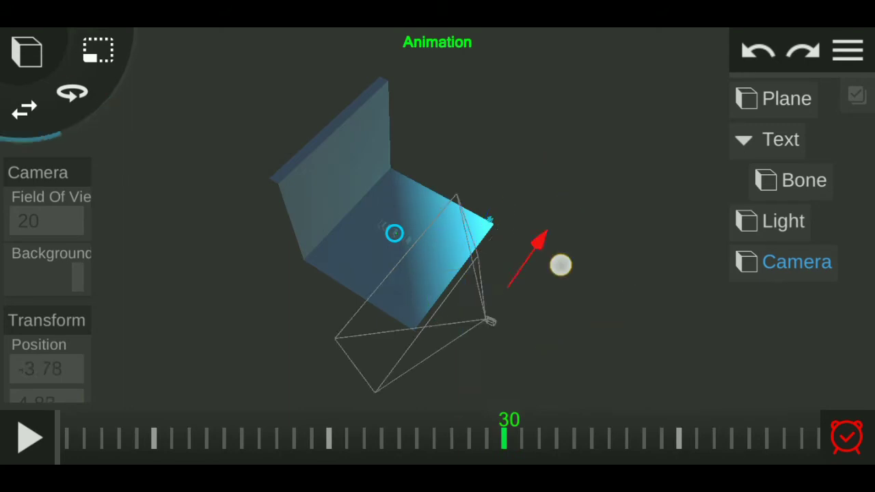
pyautogui.moveTo(561, 265); pyautogui.dragTo(595, 260)
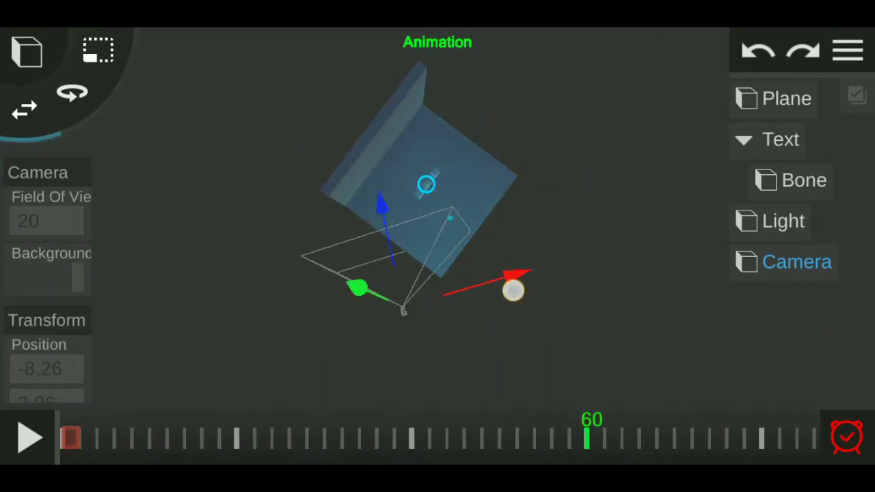
pyautogui.moveTo(512, 289); pyautogui.dragTo(512, 182)
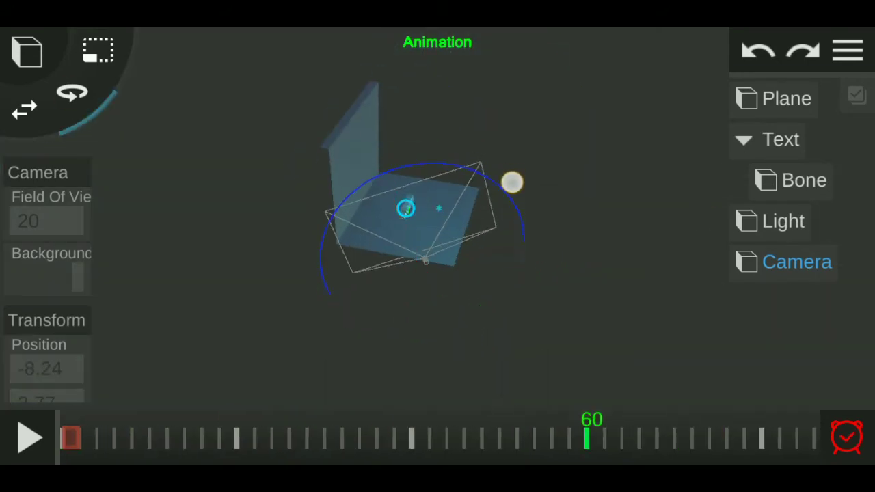
pyautogui.moveTo(564, 271); pyautogui.dragTo(520, 273)
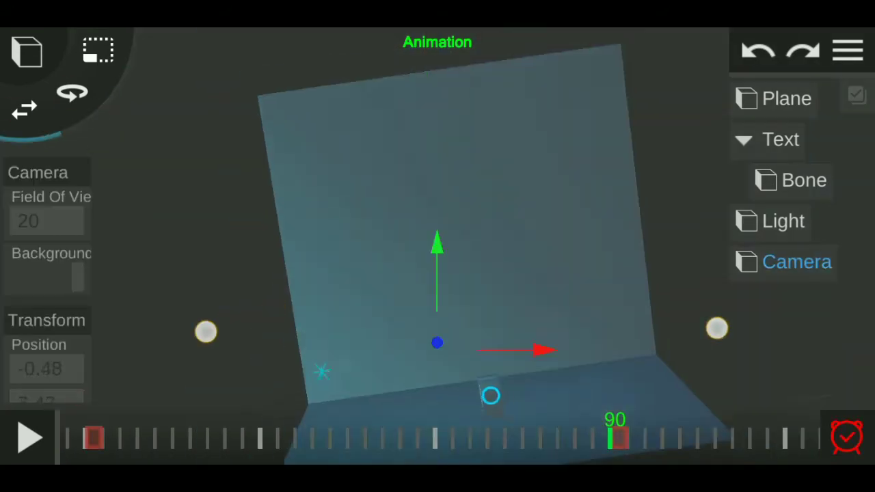
# Preview the camera animation, then look through the camera and adjust its framing of the text.
pyautogui.click(29, 438)
pyautogui.click(30, 438)
pyautogui.click(794, 261)
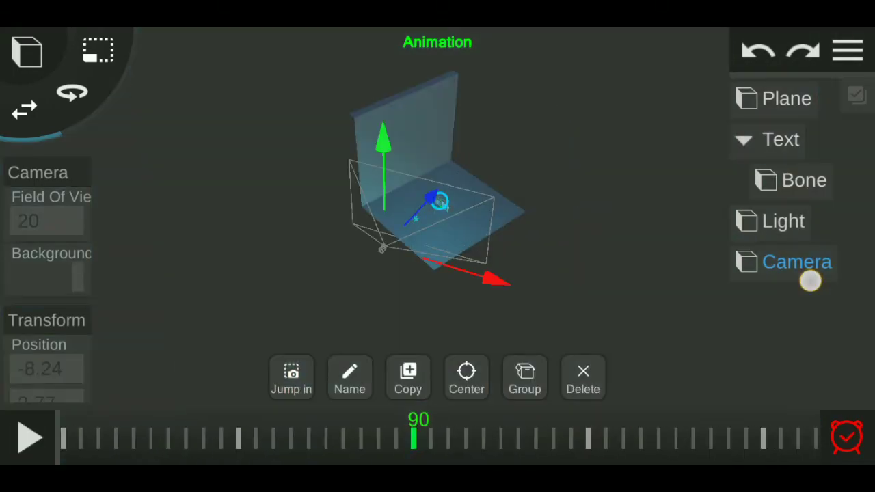
pyautogui.doubleClick(809, 280)
pyautogui.moveTo(691, 342); pyautogui.dragTo(641, 326)
# Refine the camera framing of the Blaze text, play the animation through its lens, then open the project menu.
pyautogui.moveTo(757, 352)
pyautogui.mouseDown()
pyautogui.moveTo(665, 330)
pyautogui.moveTo(742, 349)
pyautogui.moveTo(732, 361)
pyautogui.moveTo(740, 308)
pyautogui.moveTo(743, 335)
pyautogui.moveTo(729, 340)
pyautogui.moveTo(759, 344)
pyautogui.moveTo(752, 358)
pyautogui.moveTo(732, 350)
pyautogui.mouseUp()
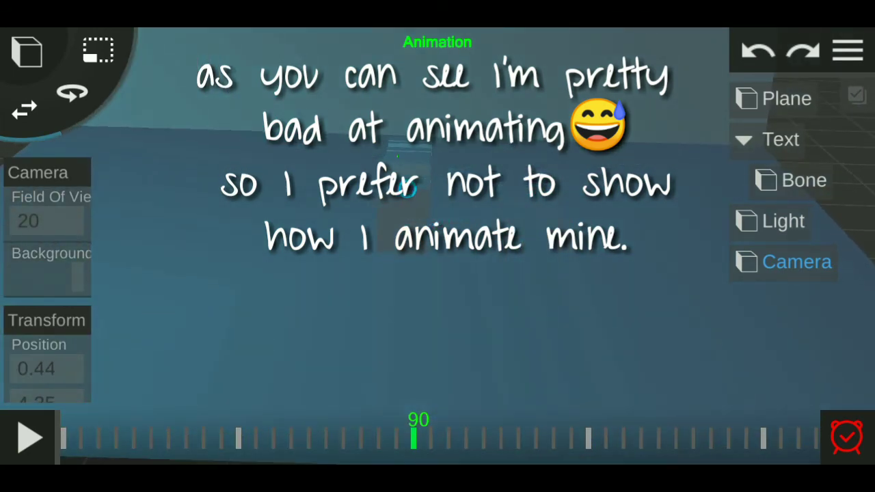
pyautogui.click(30, 438)
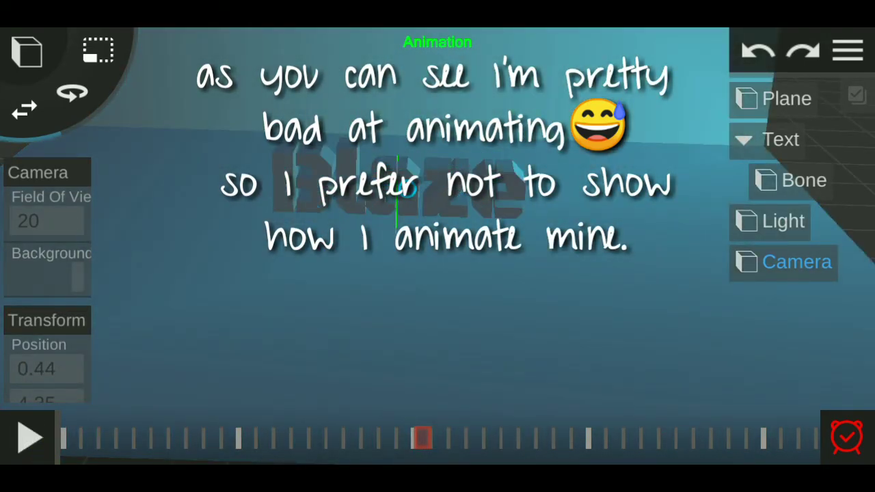
pyautogui.click(848, 50)
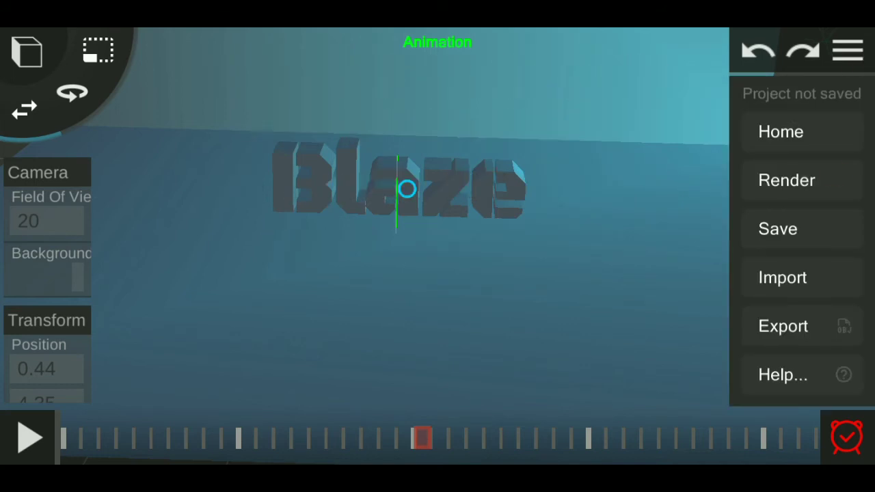
# Render frames 0 to 120 as an MP4 video, then close the render settings.
pyautogui.click(786, 180)
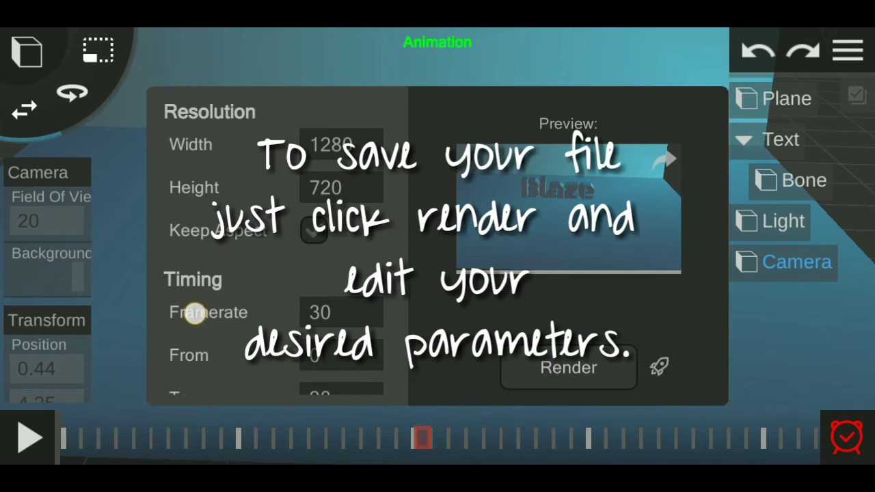
pyautogui.moveTo(195, 314); pyautogui.dragTo(195, 205)
pyautogui.click(332, 232)
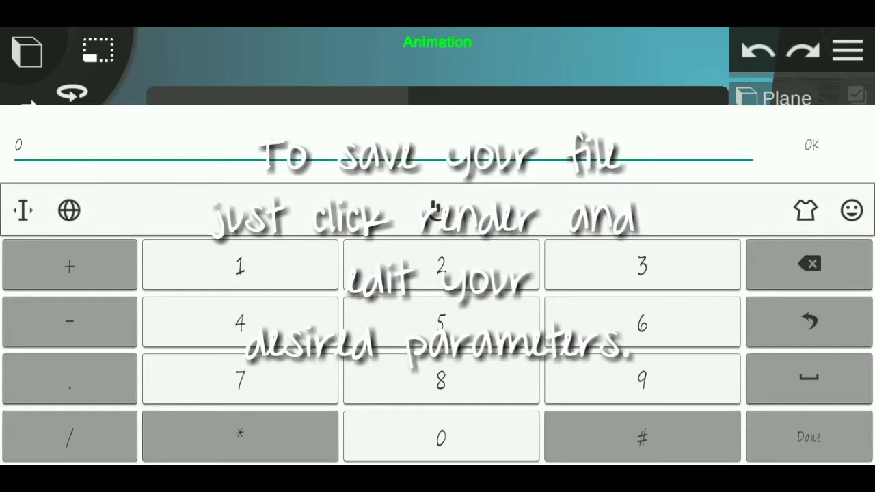
pyautogui.click(811, 145)
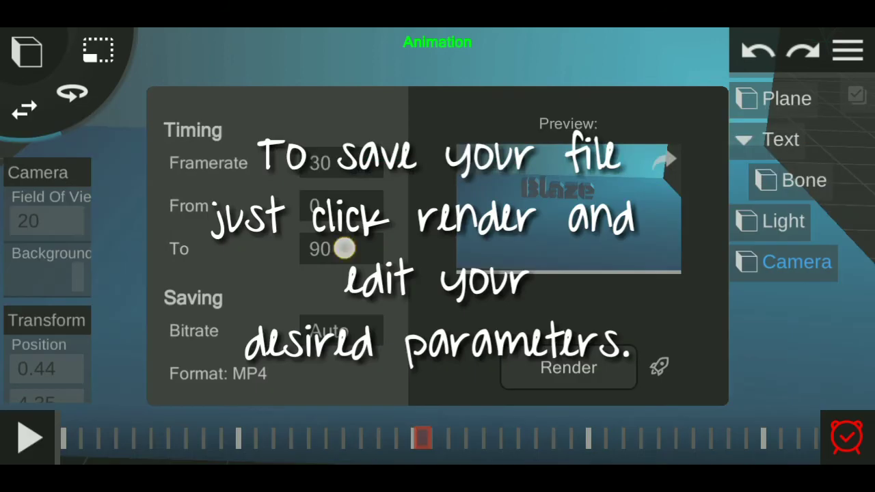
pyautogui.click(343, 249)
pyautogui.click(240, 265)
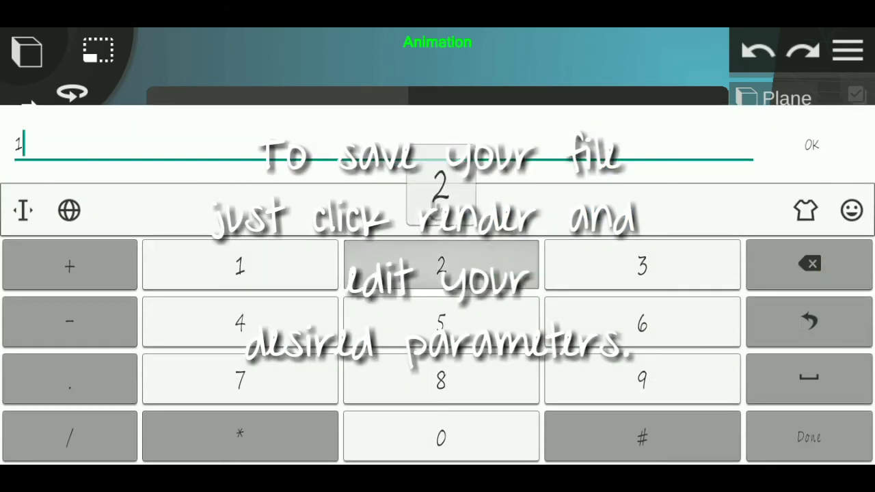
pyautogui.click(441, 265)
pyautogui.click(811, 145)
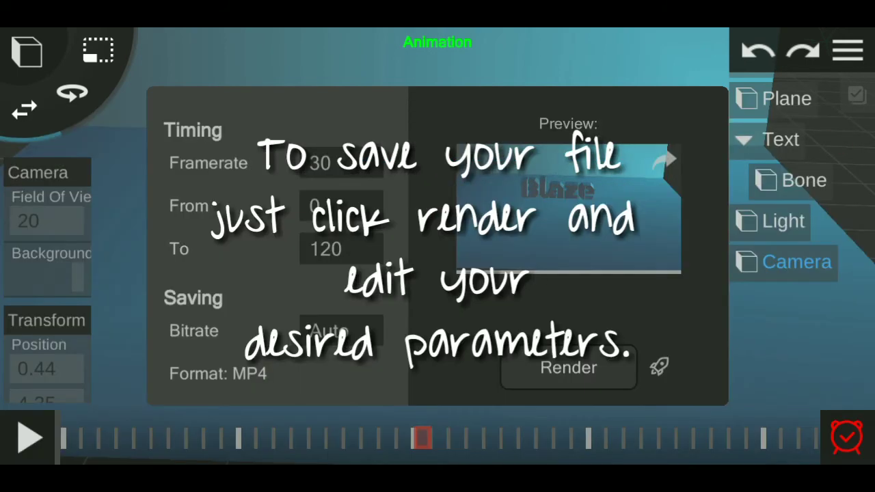
pyautogui.click(568, 367)
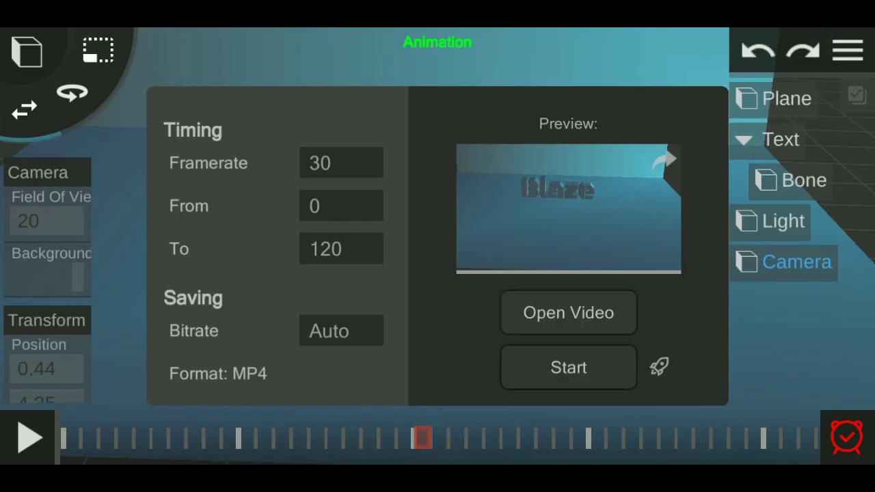
pyautogui.press('Escape')
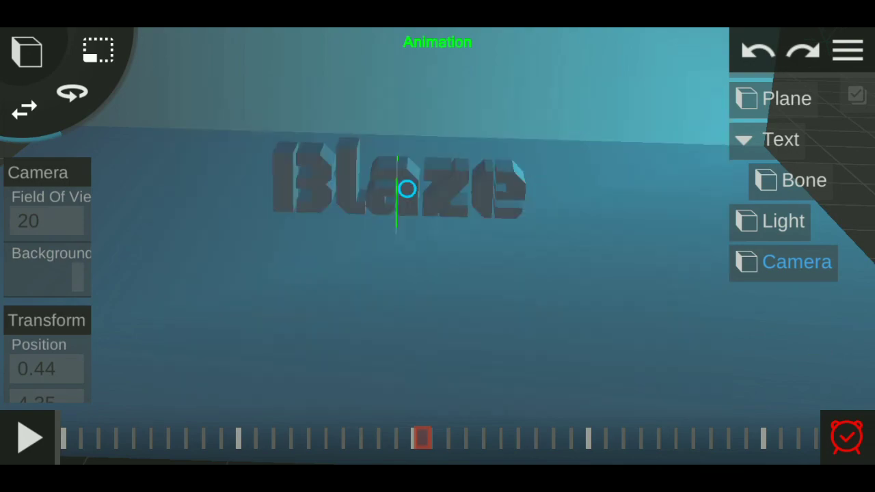